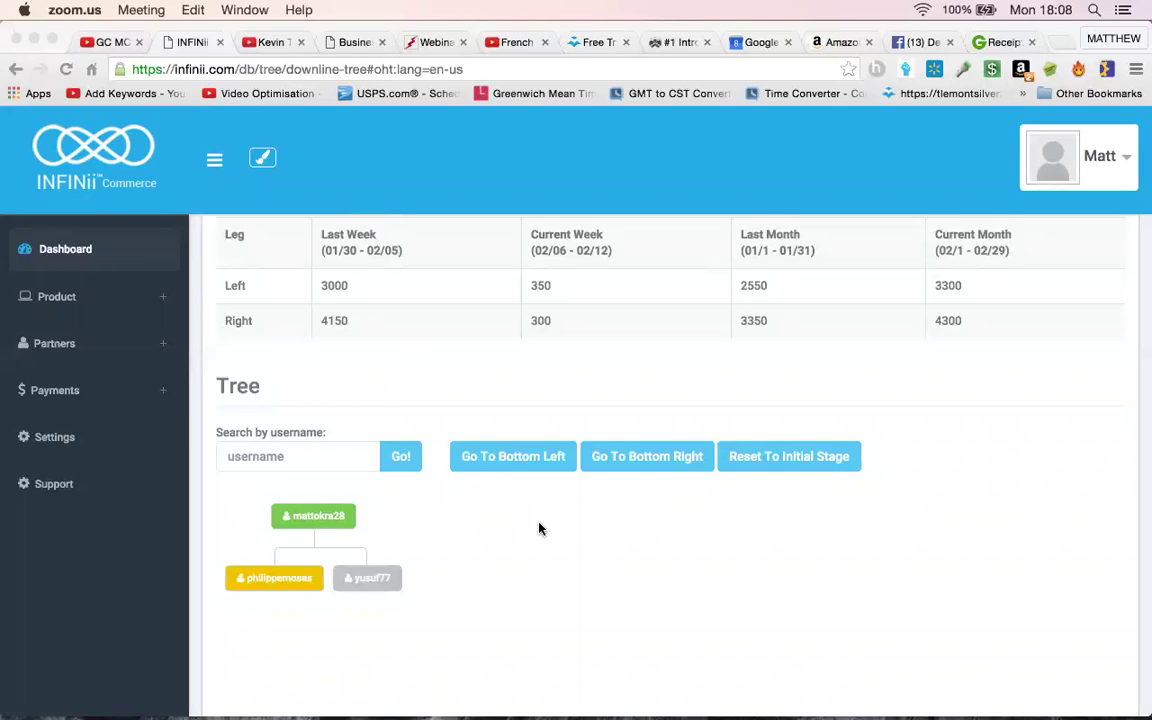
- Review the Binary Stats table above the downline tree
scroll(539, 529, up, 1)
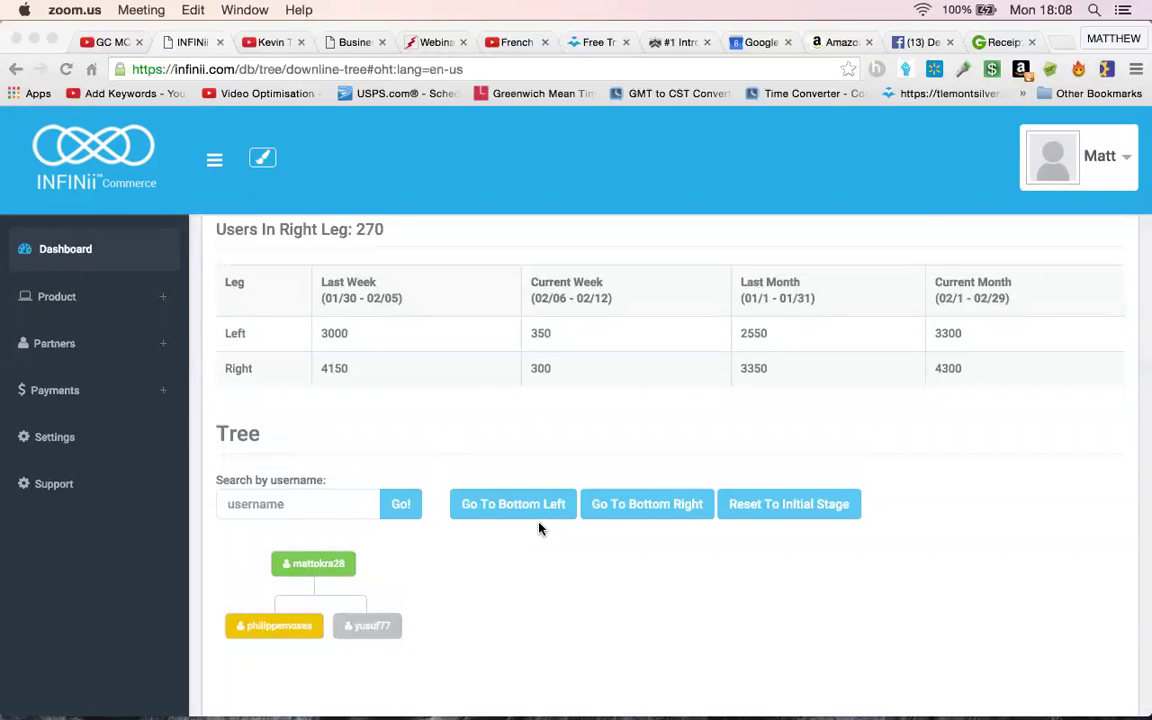
scroll(456, 651, up, 1)
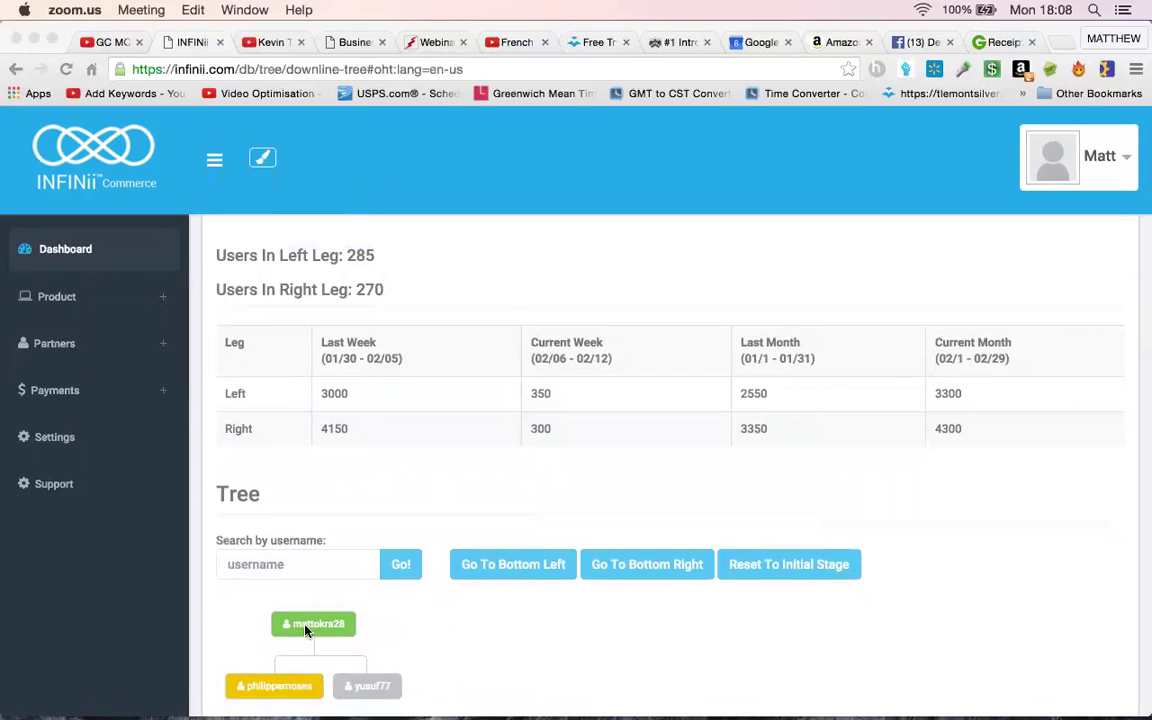
scroll(403, 679, up, 1)
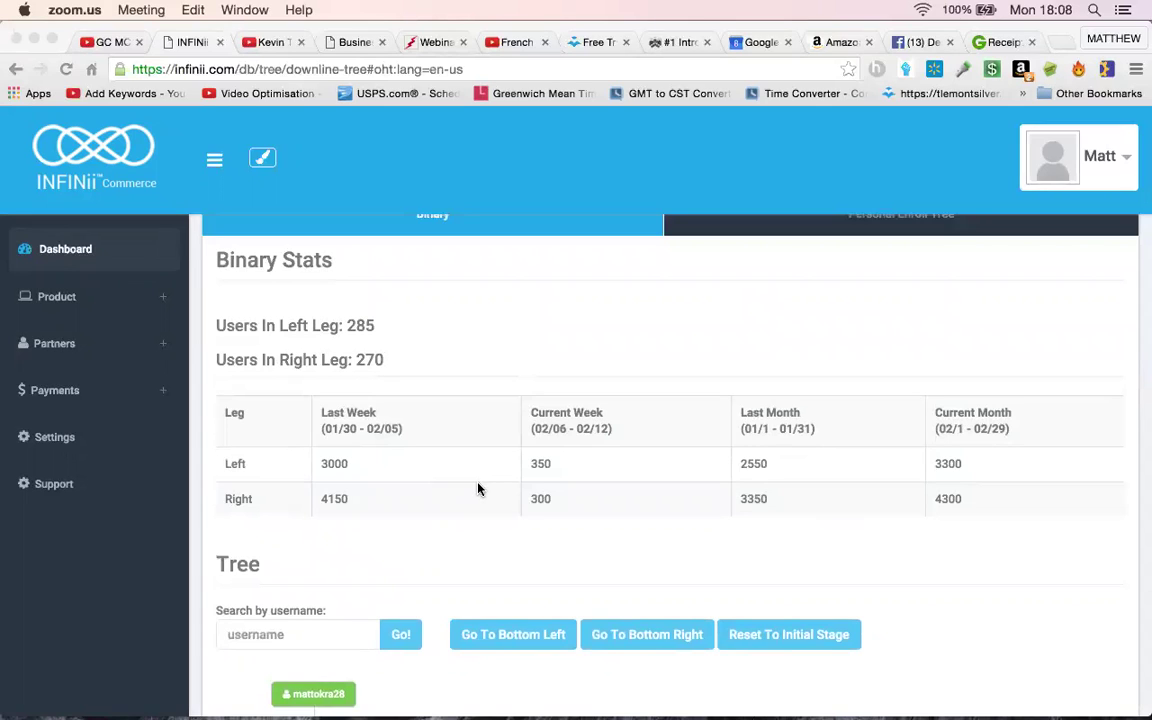
- Open the Partners reports, view the Personal Enrollment Tree report and return to the Binary Volume report
click(53, 349)
click(50, 345)
click(58, 346)
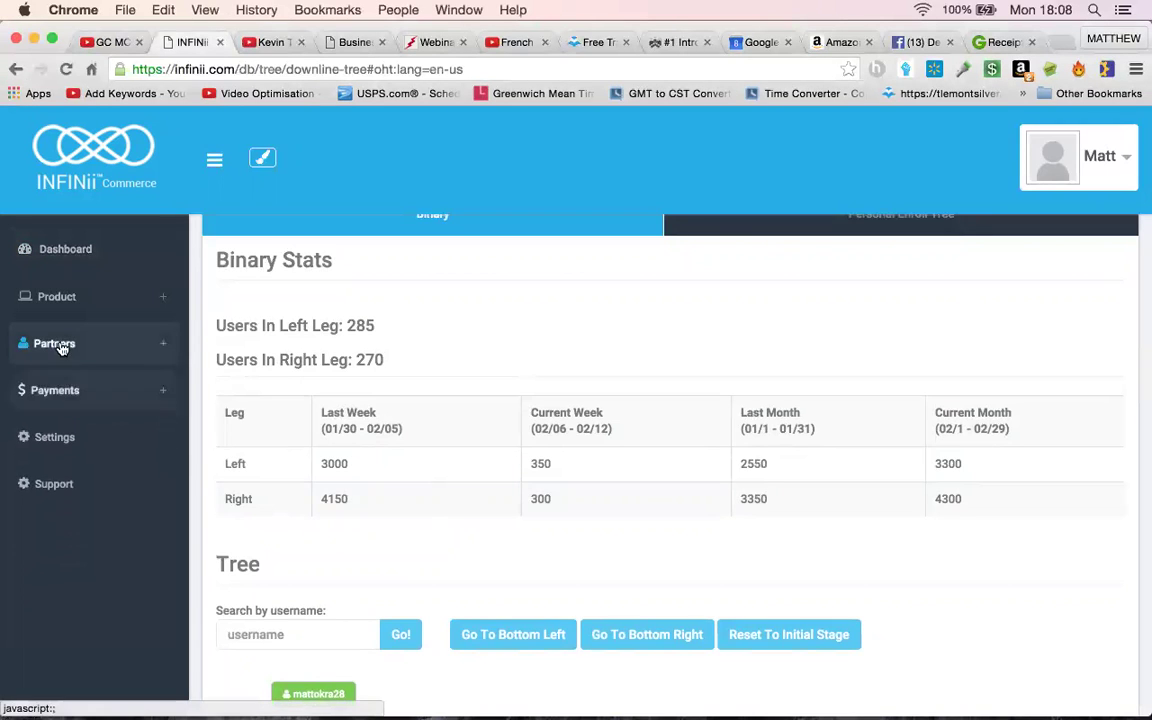
click(62, 346)
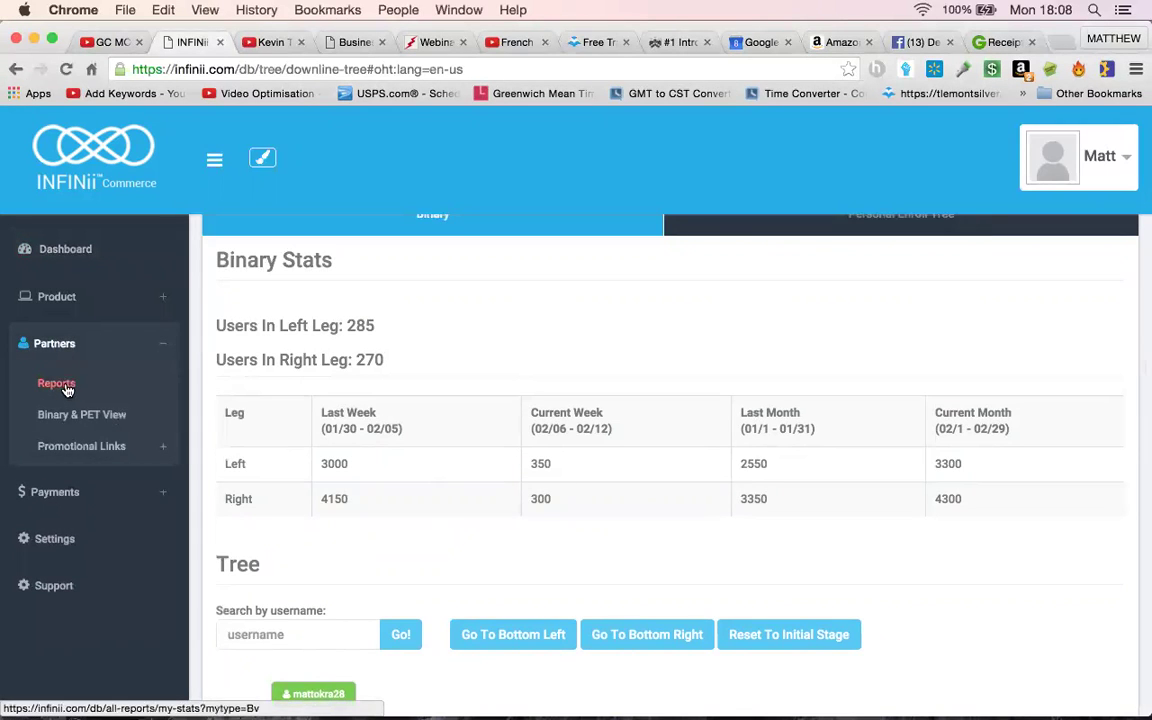
click(66, 386)
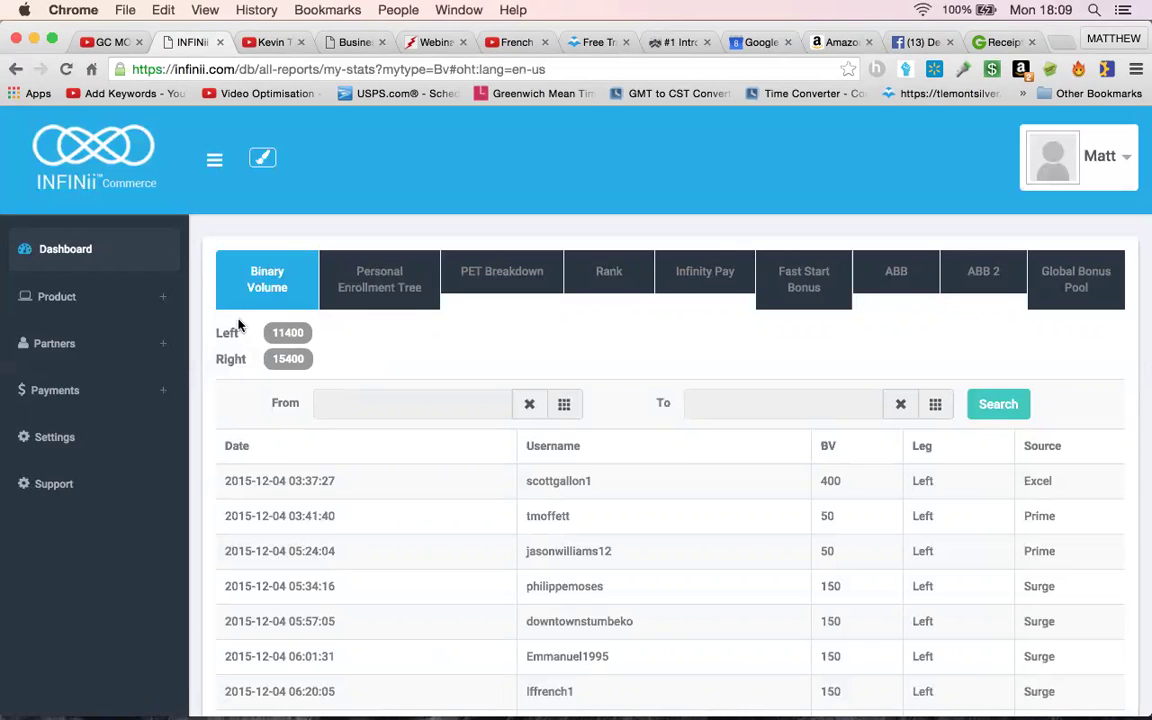
click(367, 300)
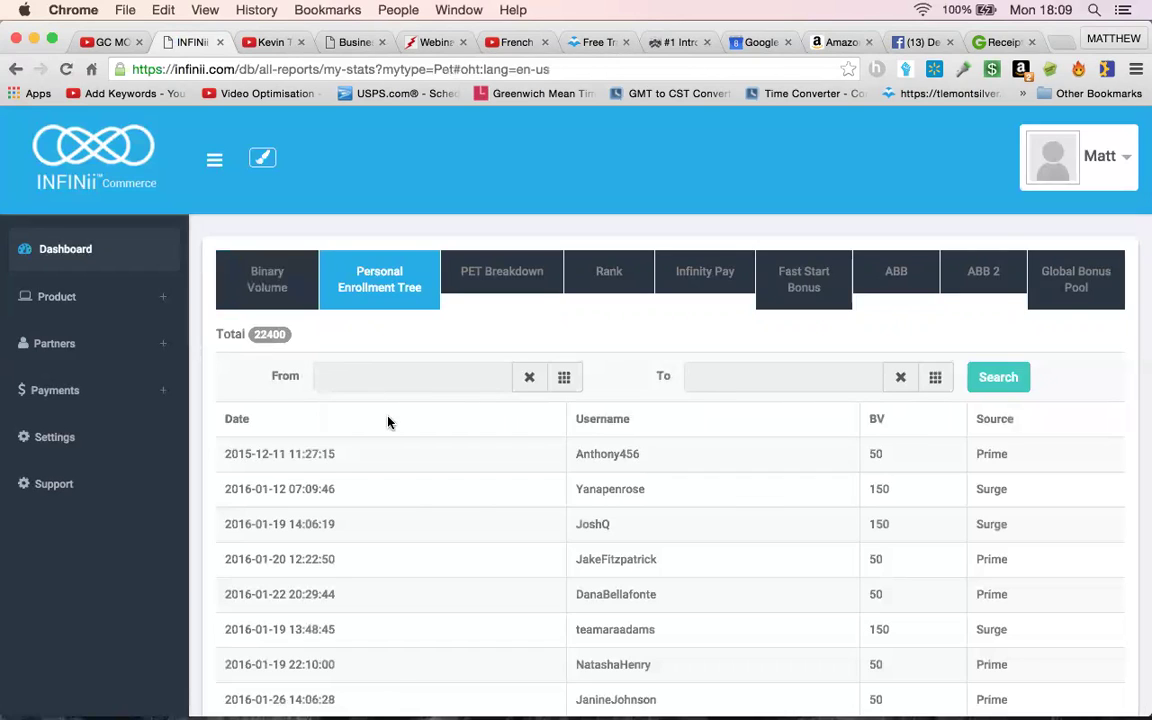
click(281, 293)
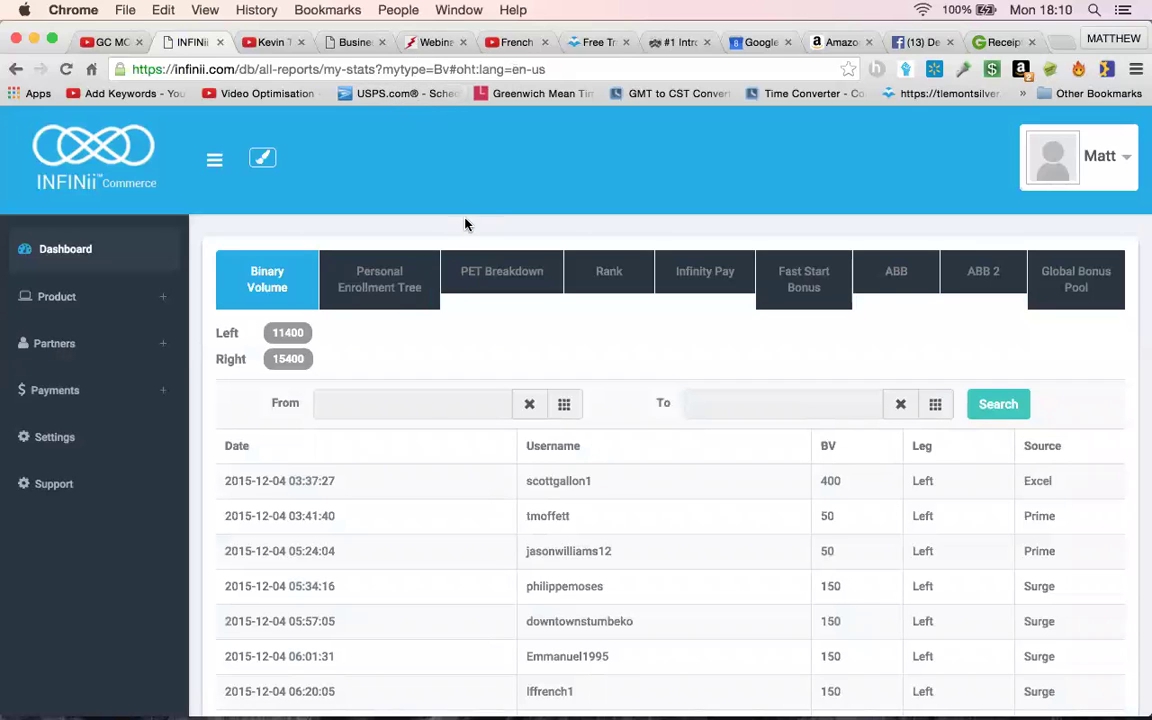
- Switch to CompPlan 2016.pdf in Preview and go back from the ranks chart to the Dual Team Structure section on page 6
key(super+Tab)
key(super+Tab)
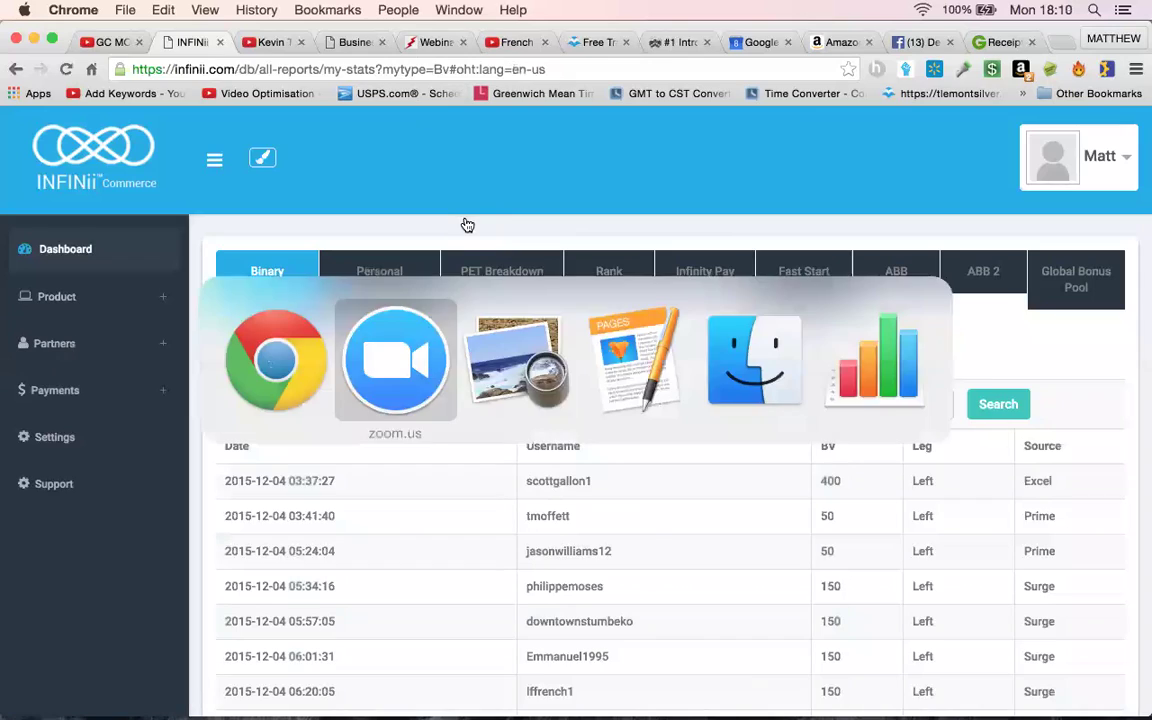
scroll(465, 224, up, 2)
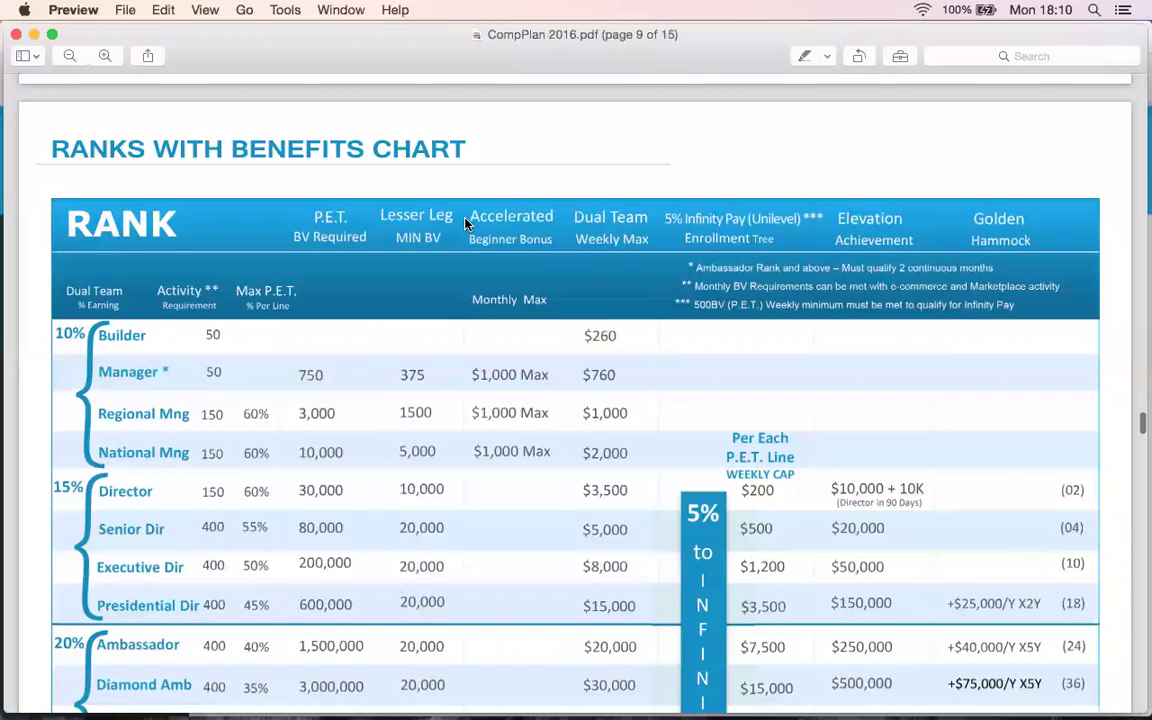
scroll(465, 224, up, 10)
scroll(465, 224, up, 3)
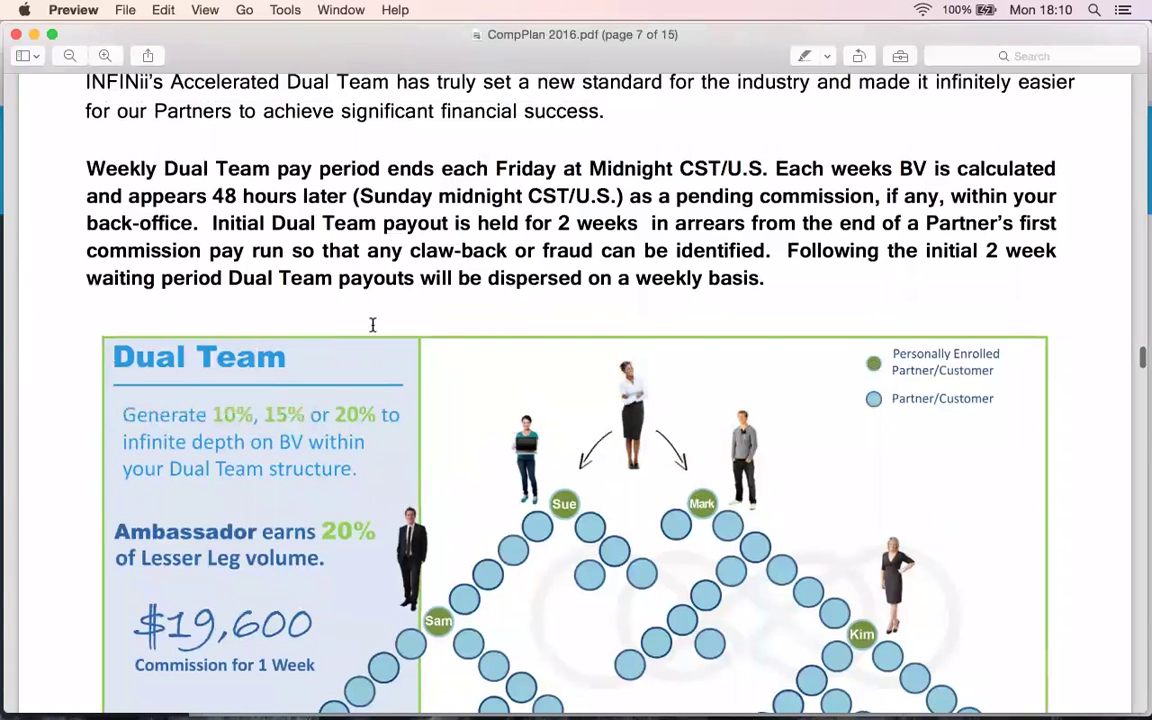
scroll(452, 379, up, 1)
scroll(452, 379, up, 15)
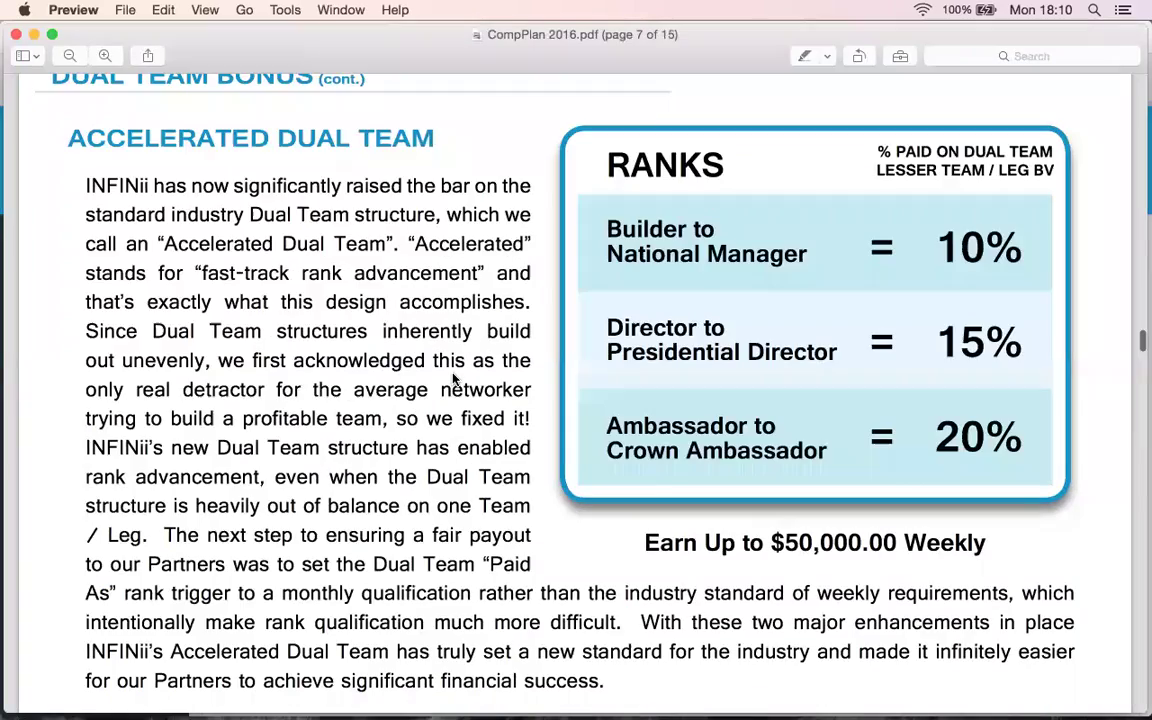
scroll(452, 379, up, 20)
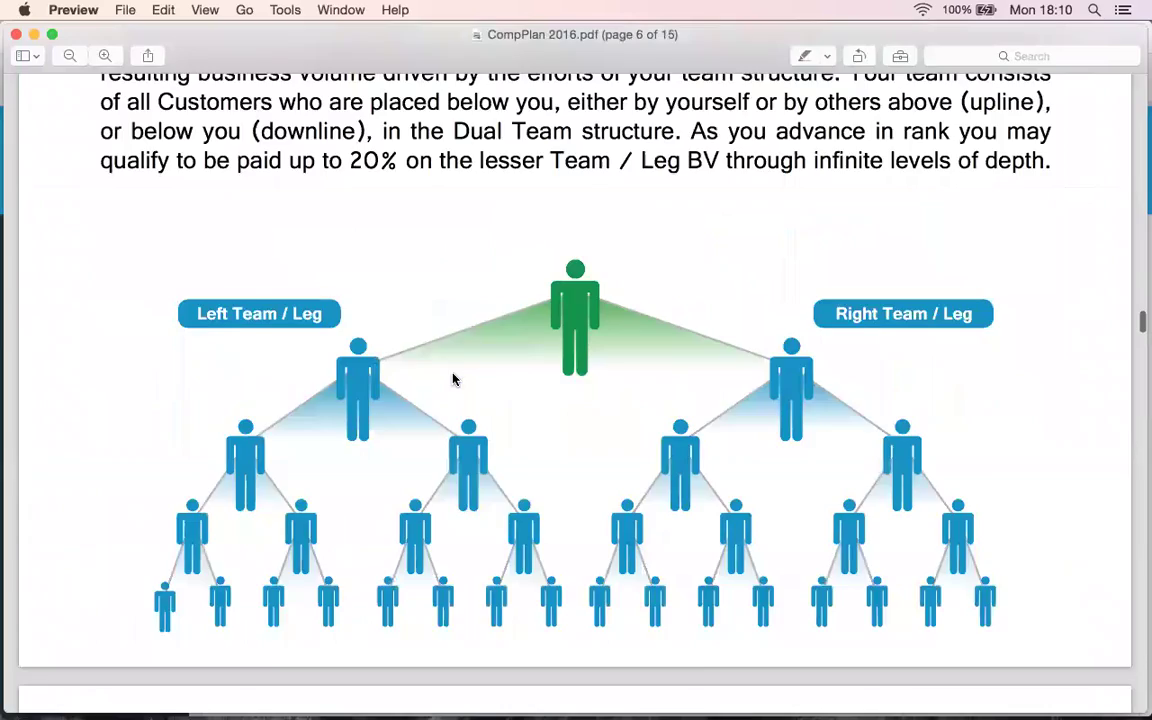
scroll(453, 390, up, 5)
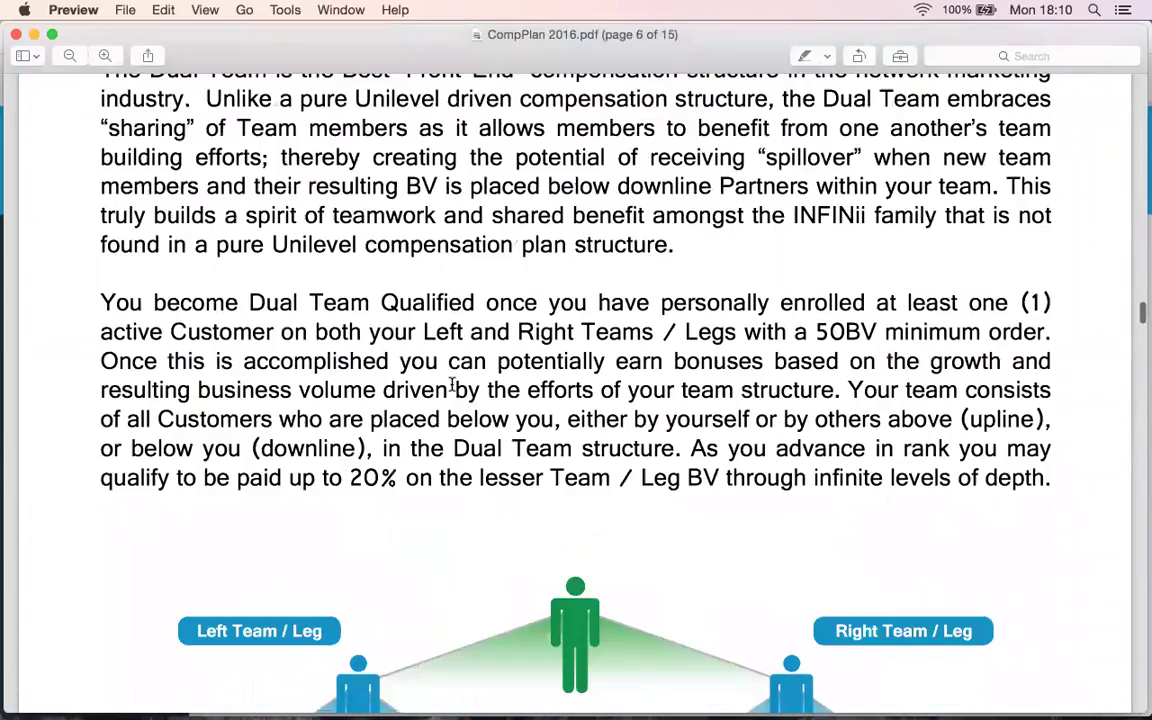
scroll(452, 385, up, 15)
scroll(452, 385, up, 1)
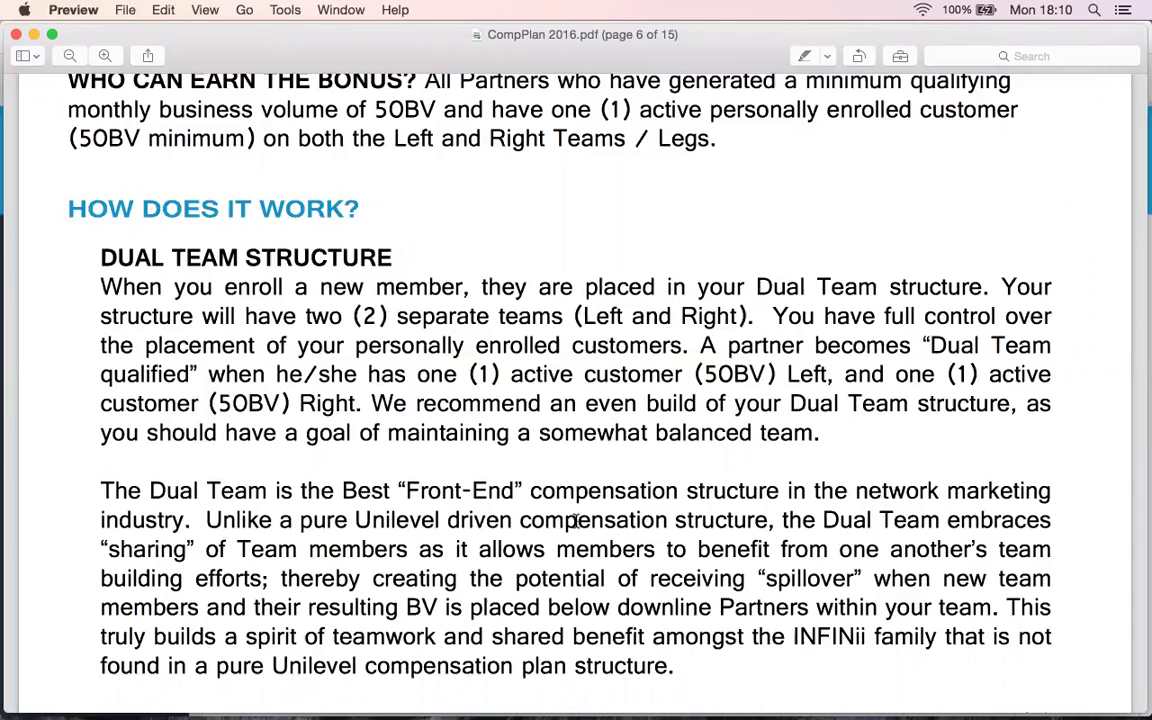
- Show the Dual Team qualification paragraph with the Left and Right Team diagram on page 6 at a smaller zoom
scroll(577, 520, down, 3)
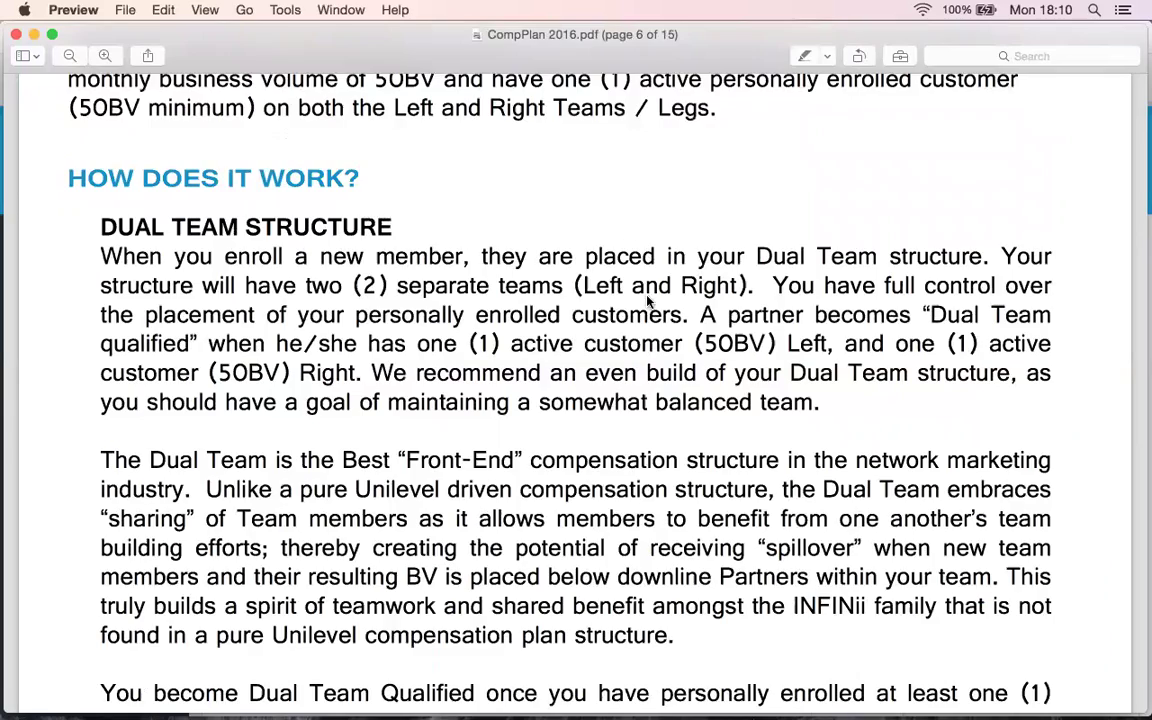
scroll(648, 302, down, 5)
key(super+minus)
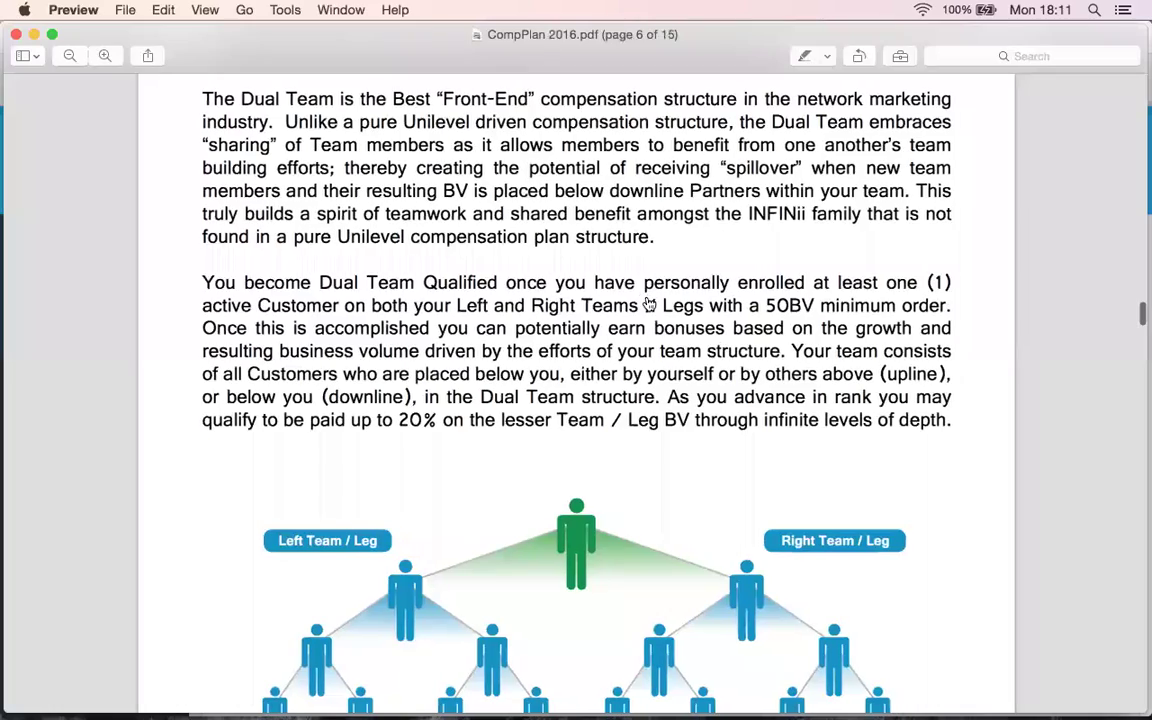
- Switch back to Chrome and open the Binary Settings in the INFINii account settings
key(super+Tab)
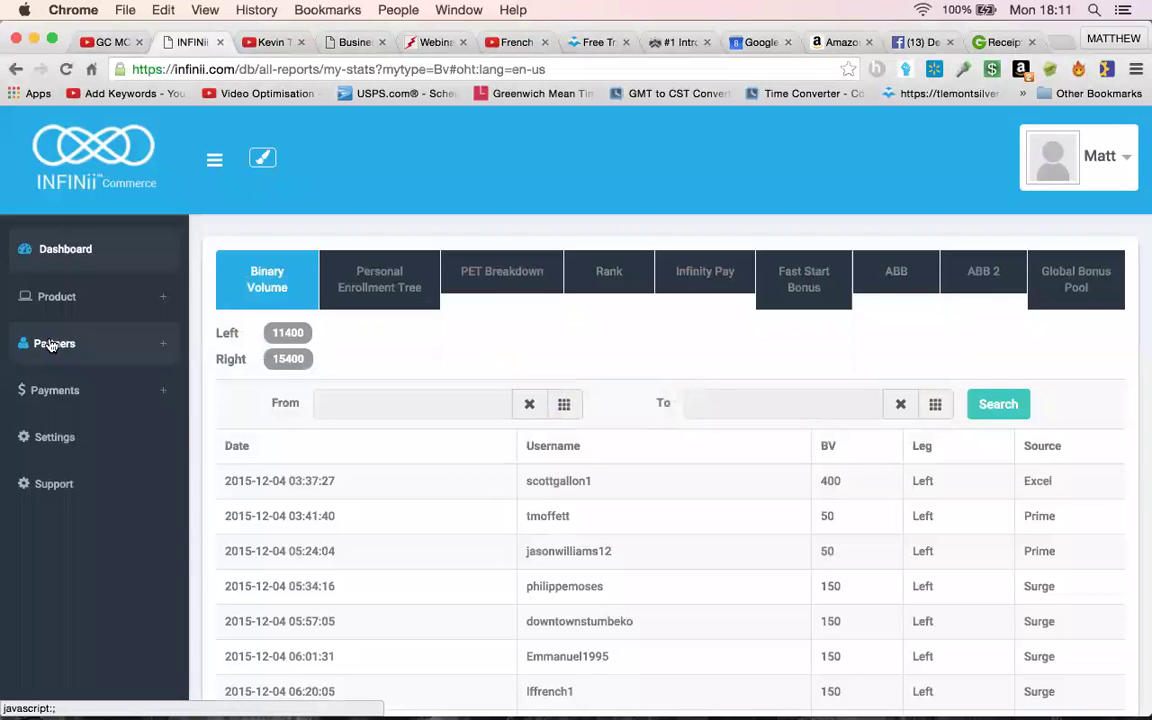
click(55, 437)
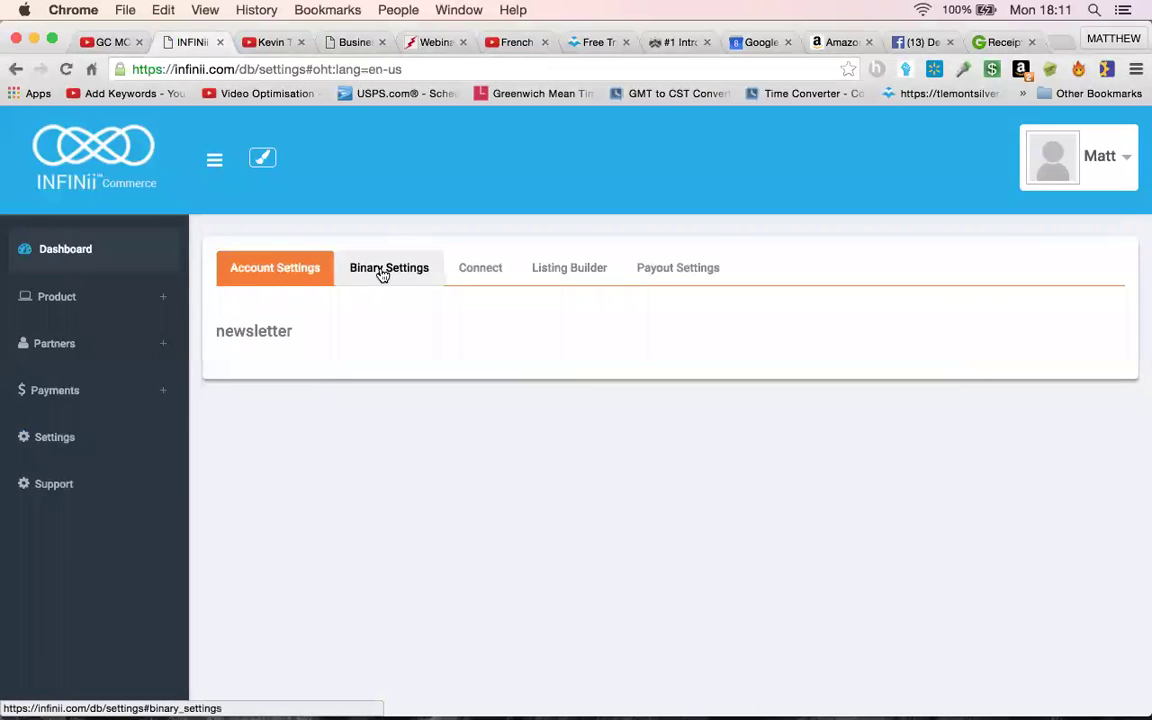
click(381, 275)
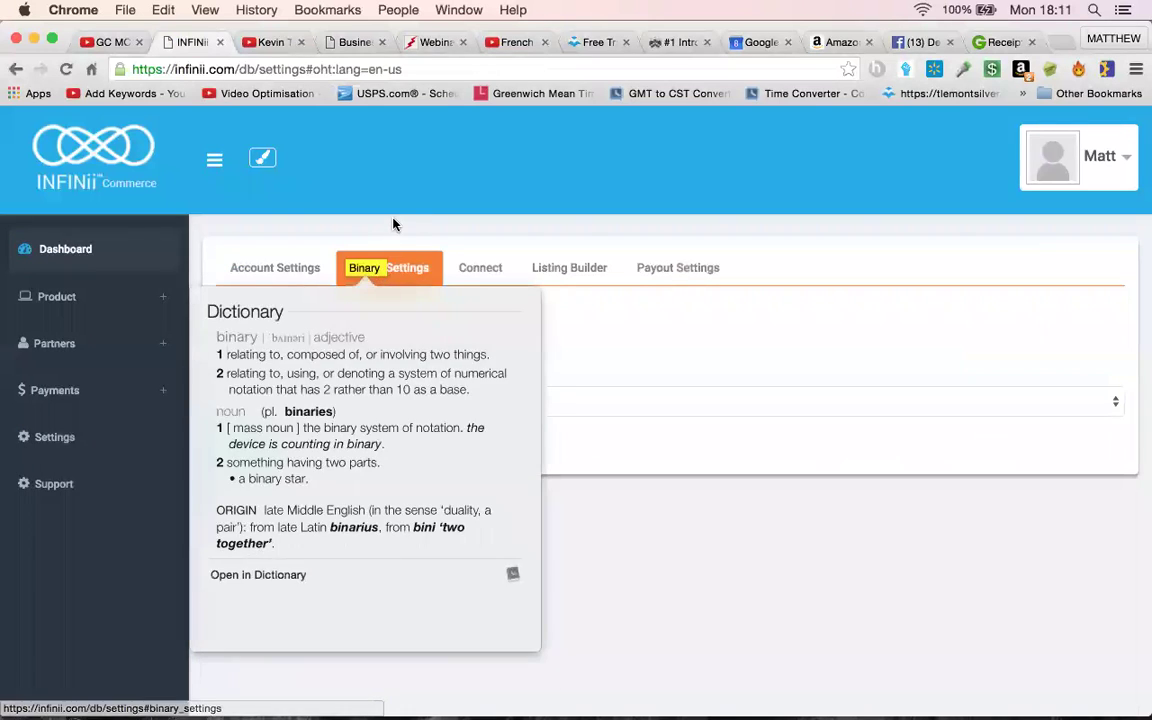
click(305, 204)
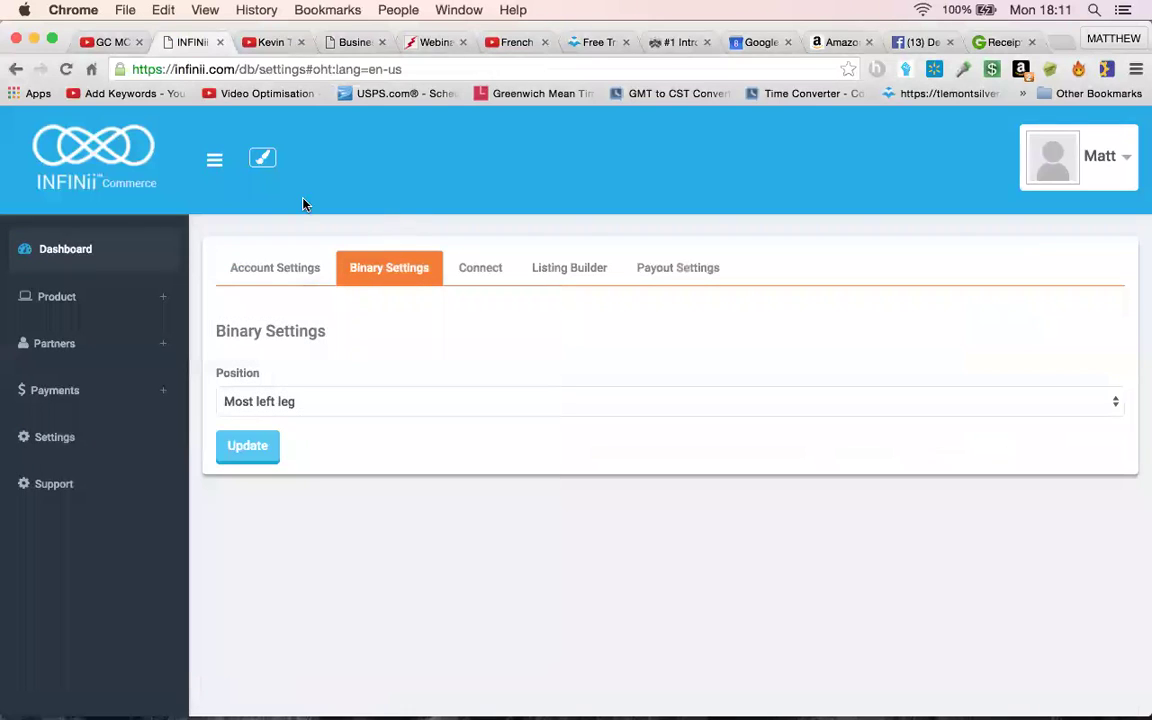
- Check the placement Position options, keep Most left leg selected, and switch to Zoom
click(307, 406)
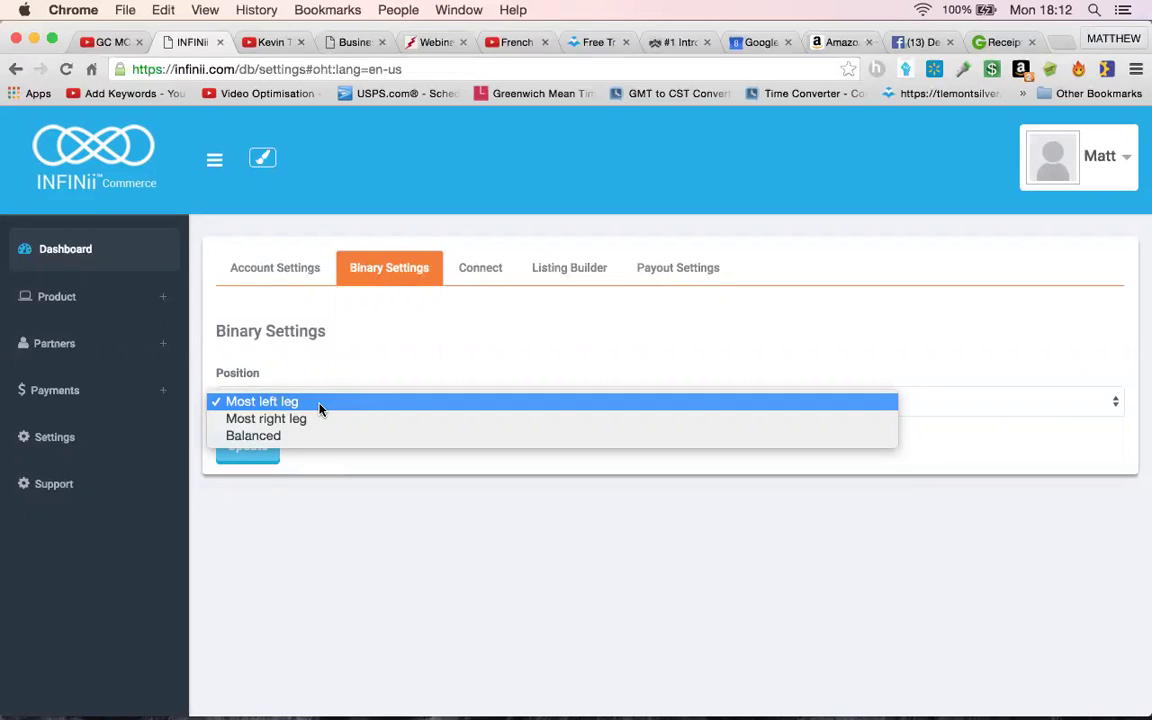
click(320, 405)
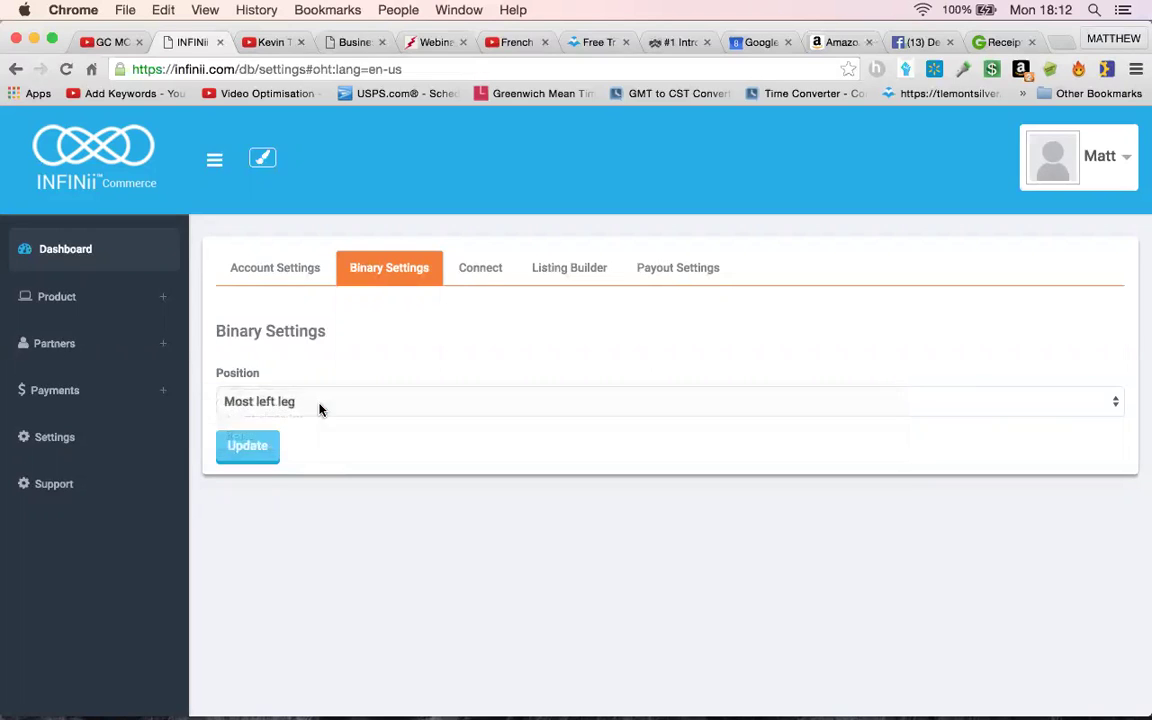
key(super+Tab)
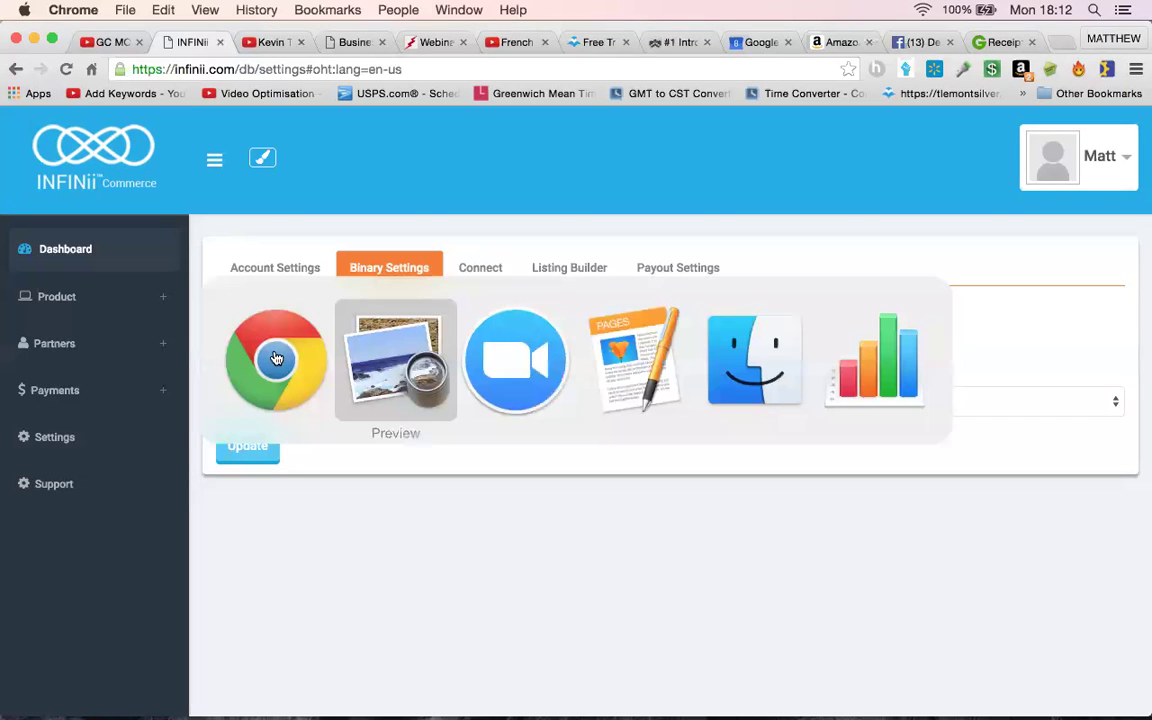
key(super+Tab)
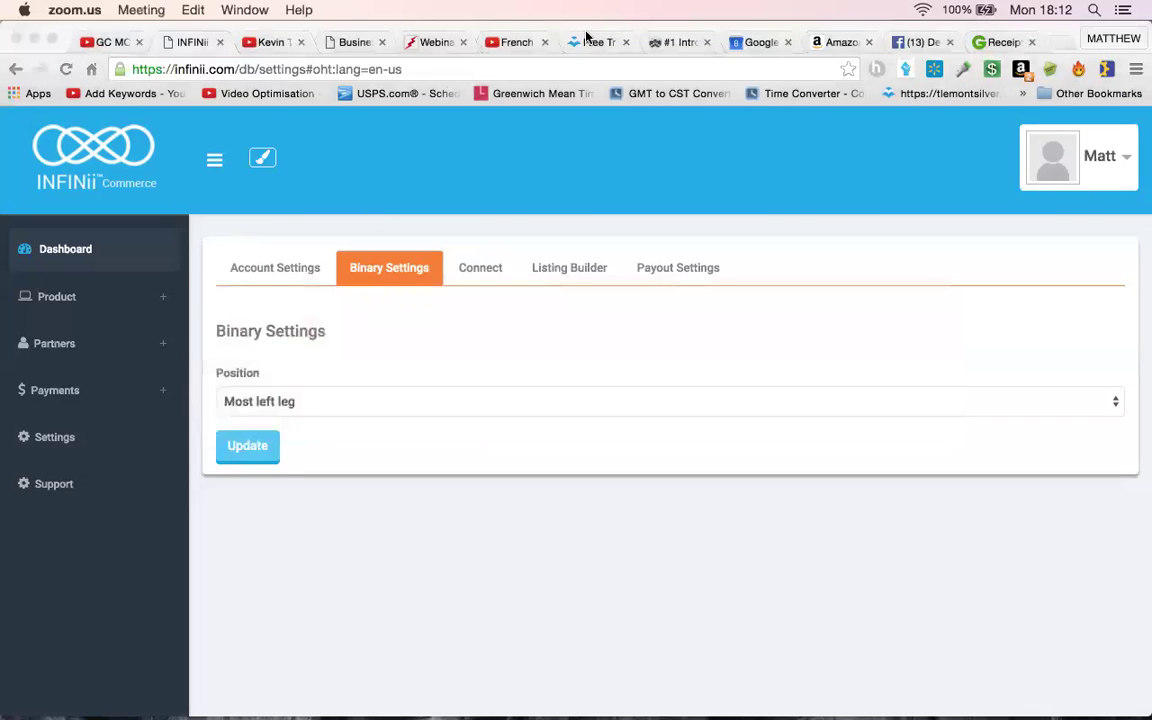